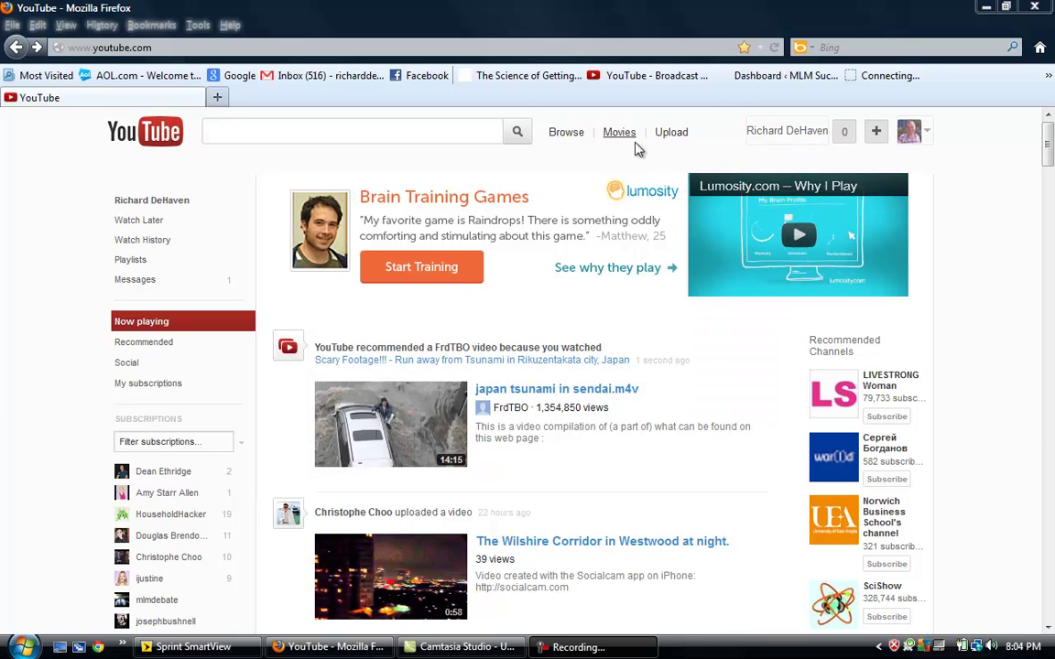
left_click(671, 136)
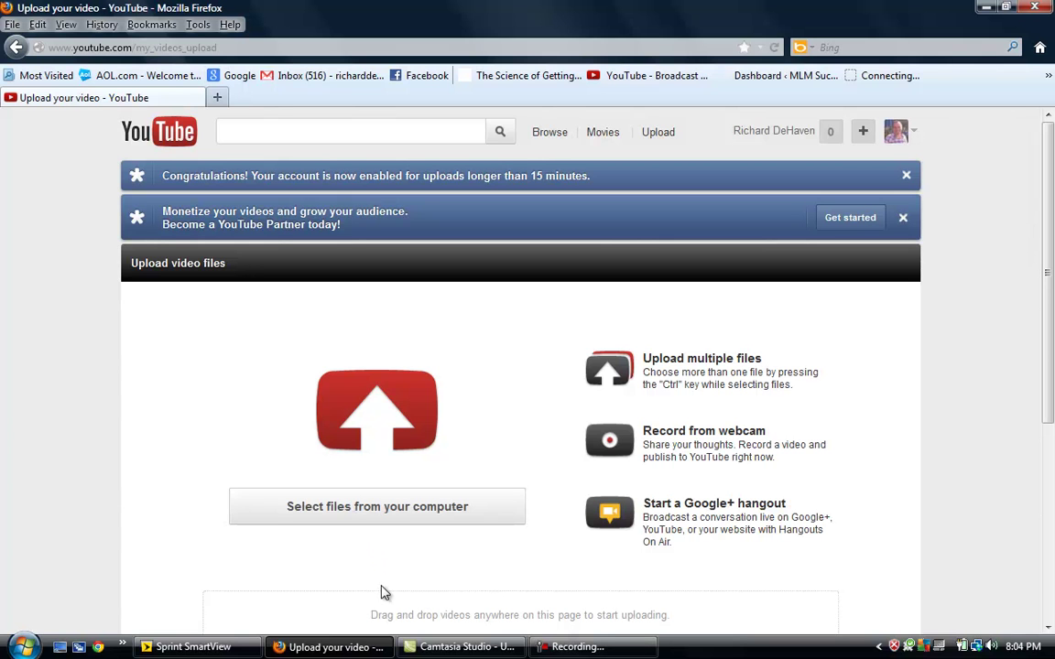
left_click(374, 513)
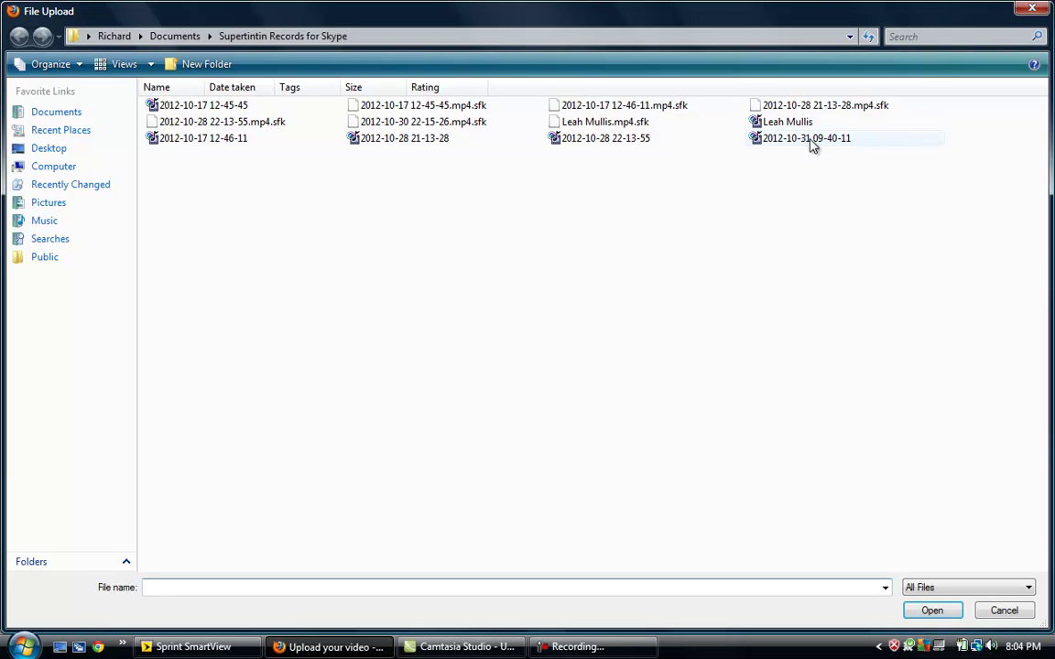
left_click(766, 122)
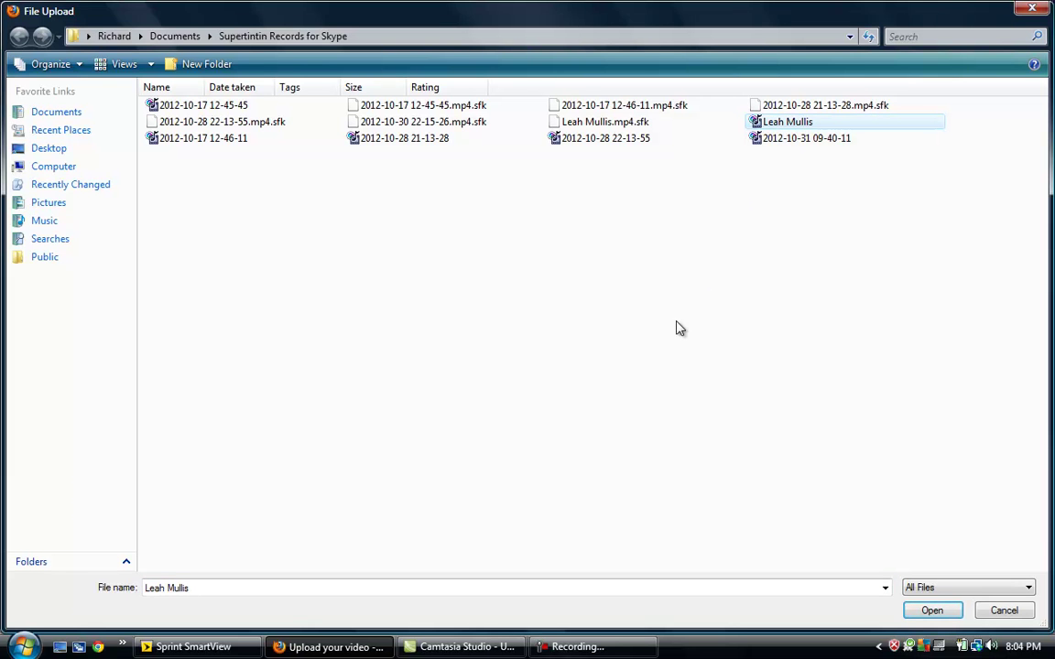
left_click(934, 612)
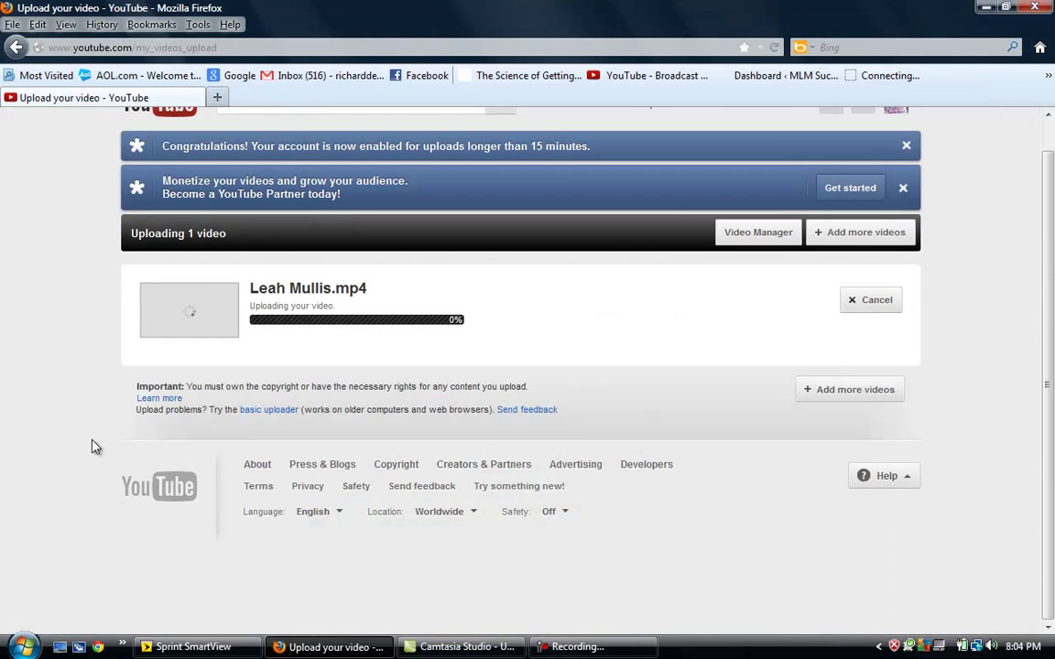
scroll(92, 443, "down", 2)
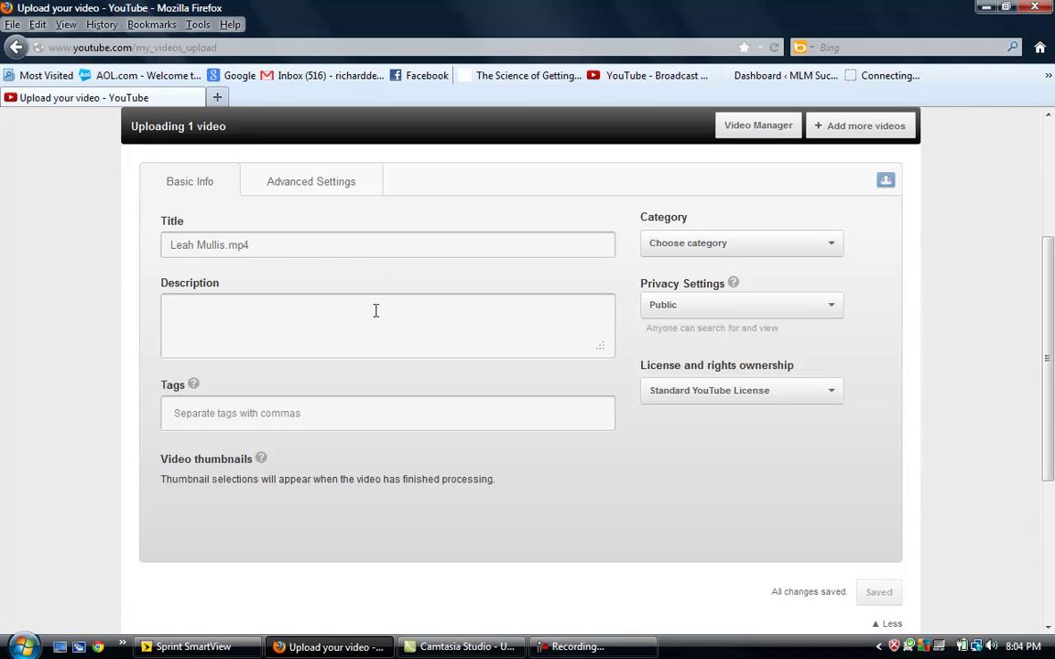
left_click_drag(287, 245, 107, 245)
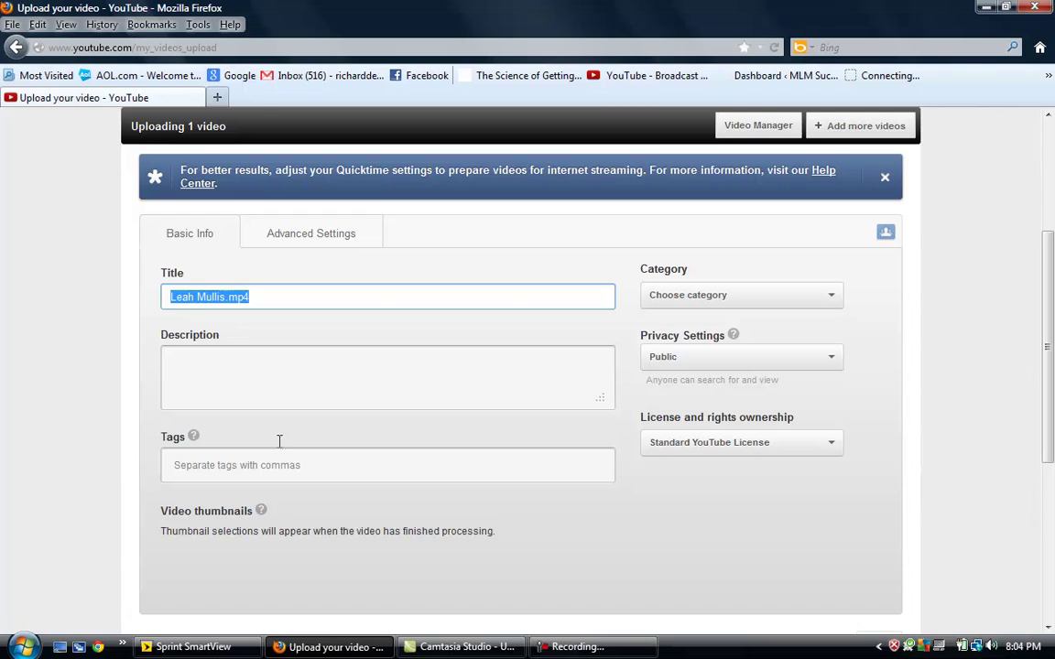
left_click(220, 376)
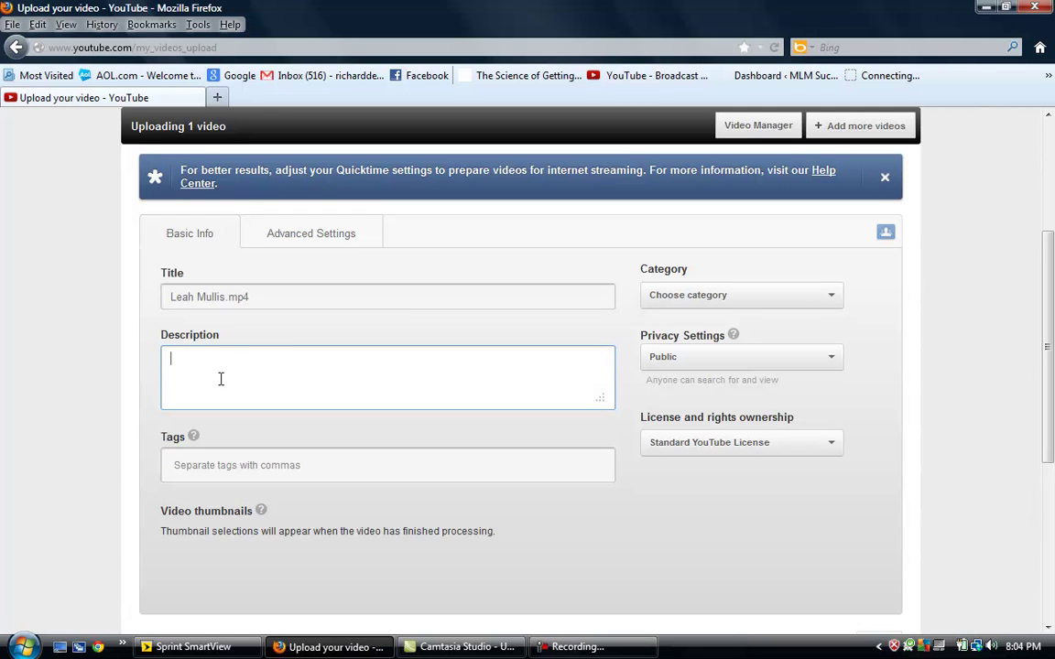
left_click(260, 298)
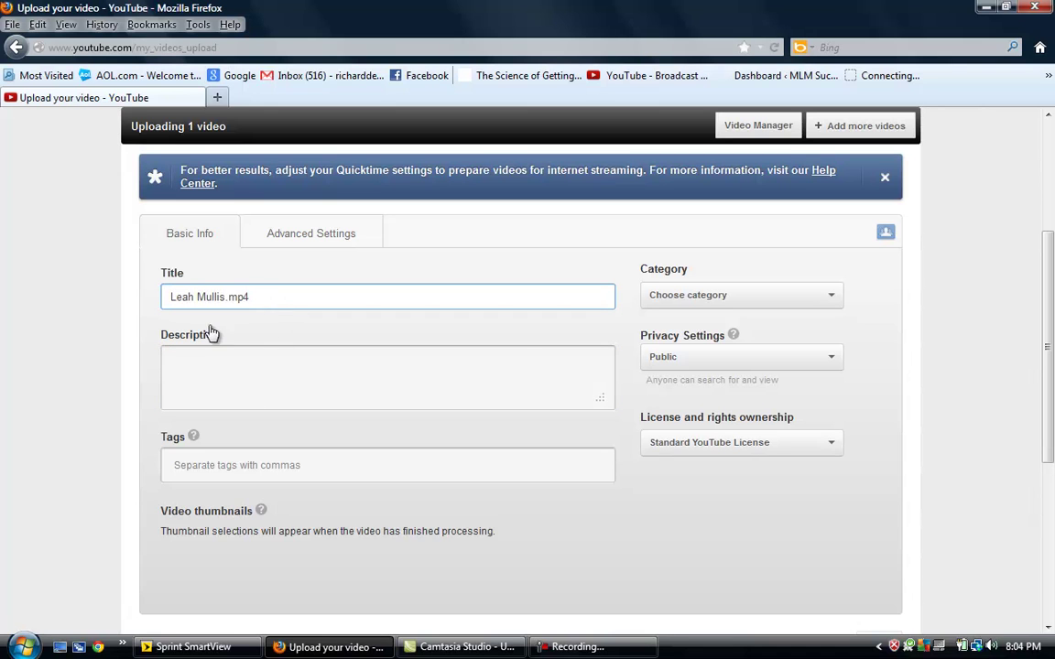
left_click(222, 365)
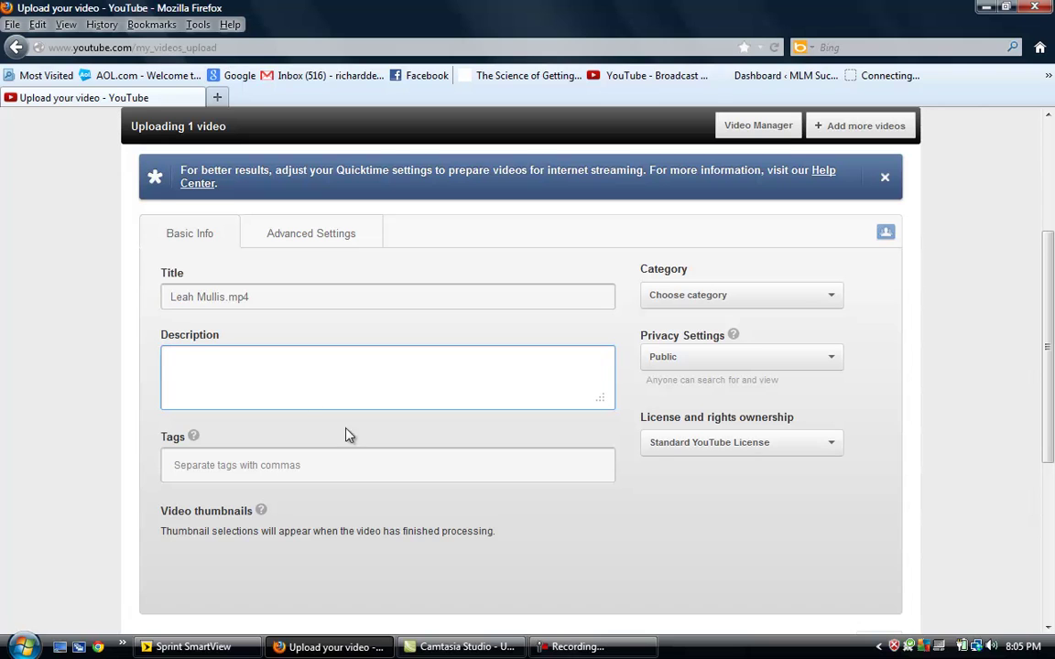
Add the tags mlm, network marketing, "how to make money", "mlm training" and mlm training
left_click(345, 468)
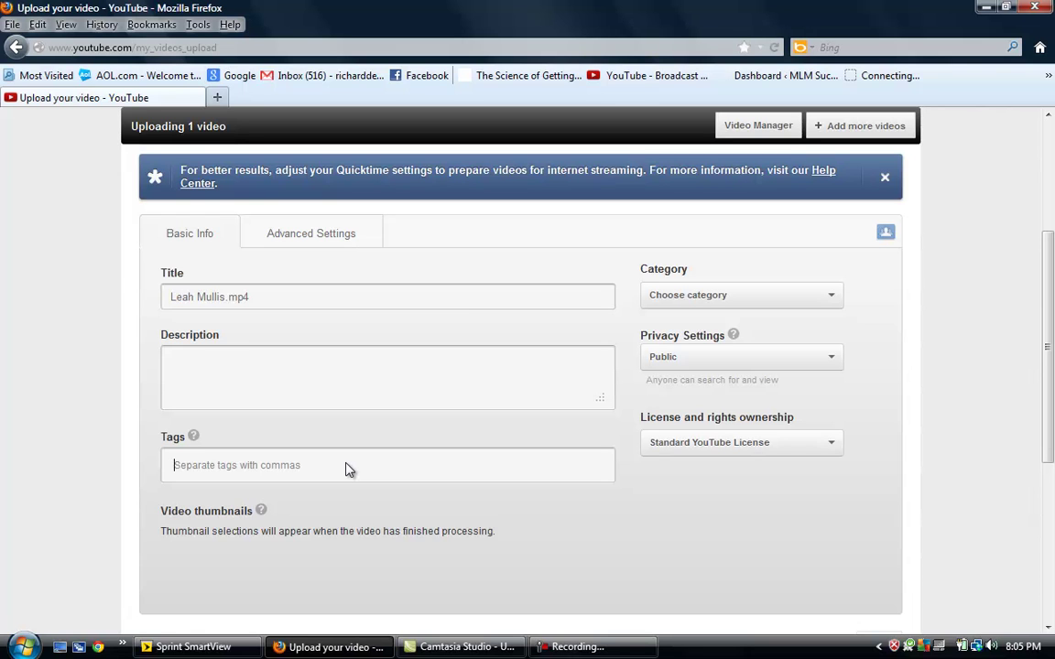
type("mlm")
type(",n")
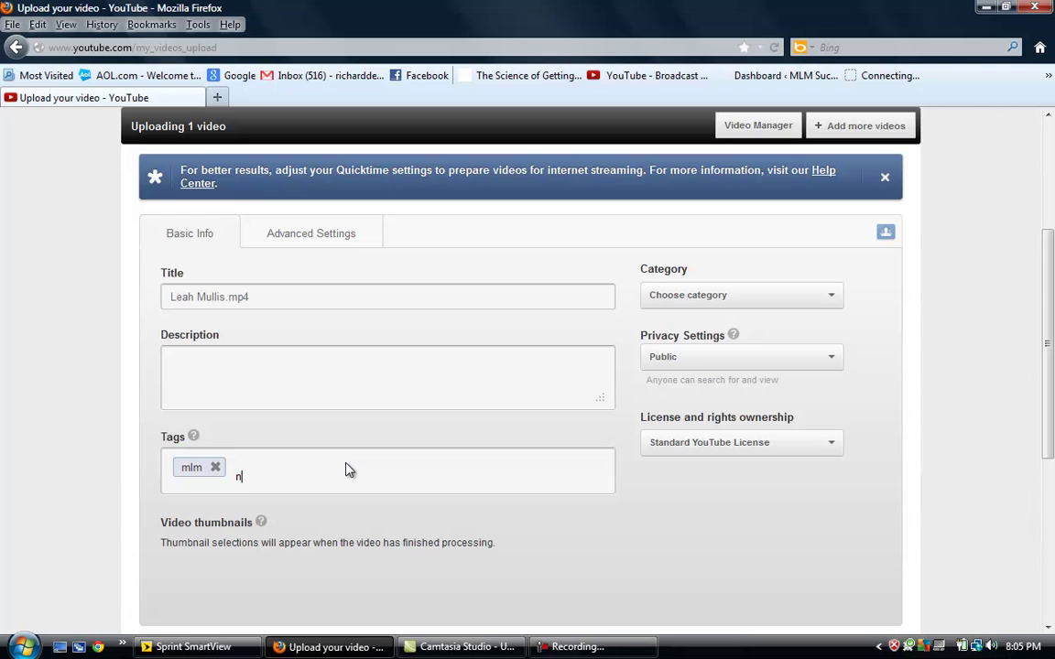
type("etowrk")
key("BackSpace")
key("BackSpace")
key("BackSpace")
key("BackSpace")
type("work ma")
type("rketing")
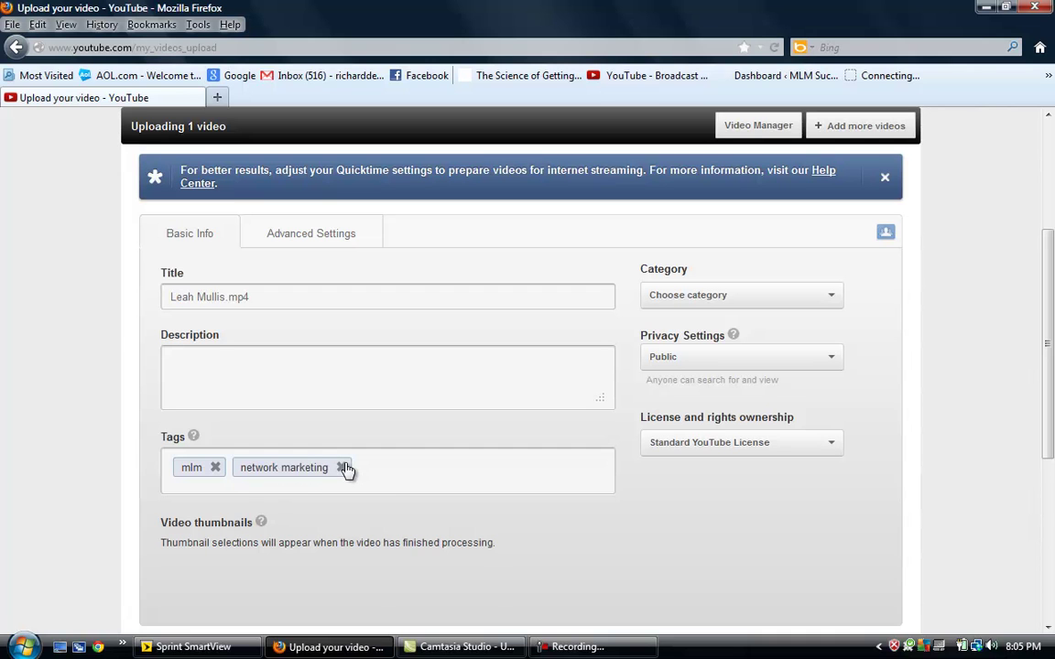
type(",\"")
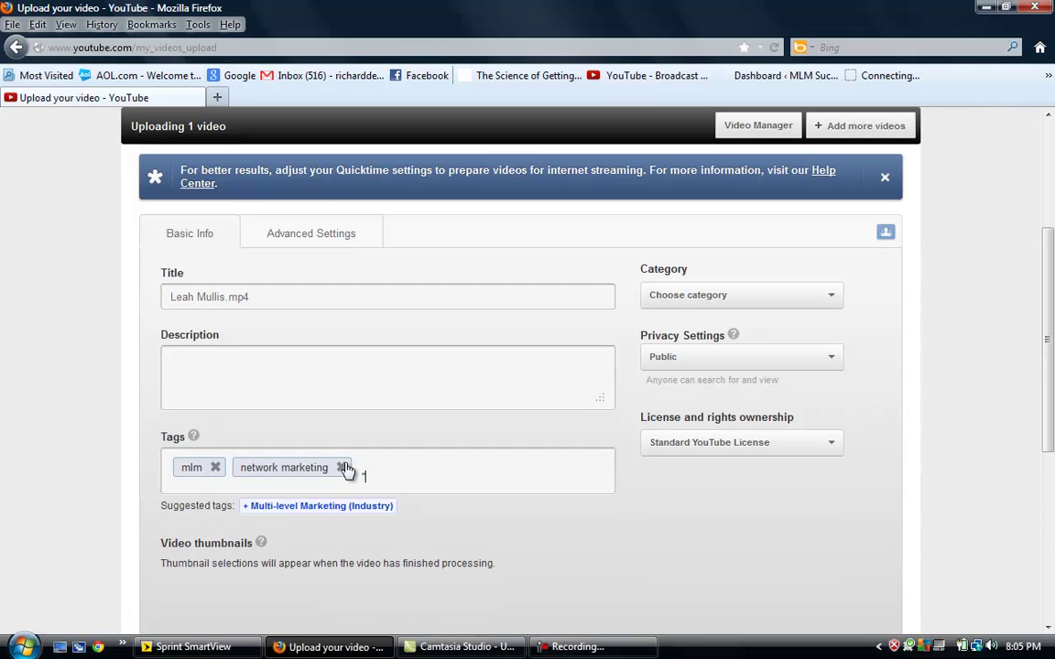
type("how to make")
type(" money\"")
type(" \"mlm trai")
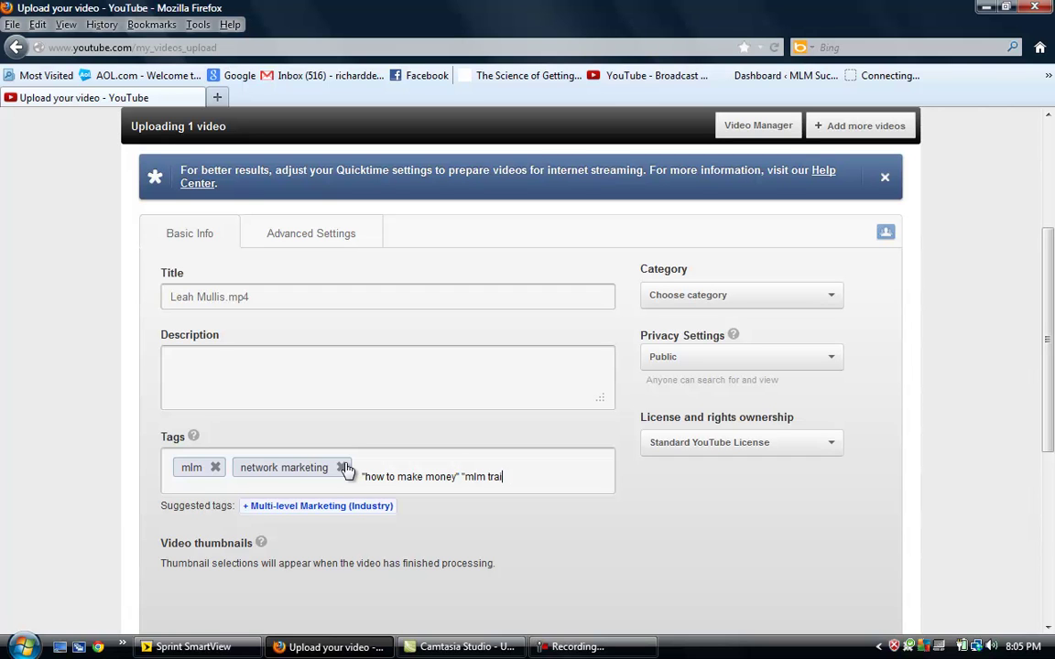
type("ning\" ")
type("mlm trainin")
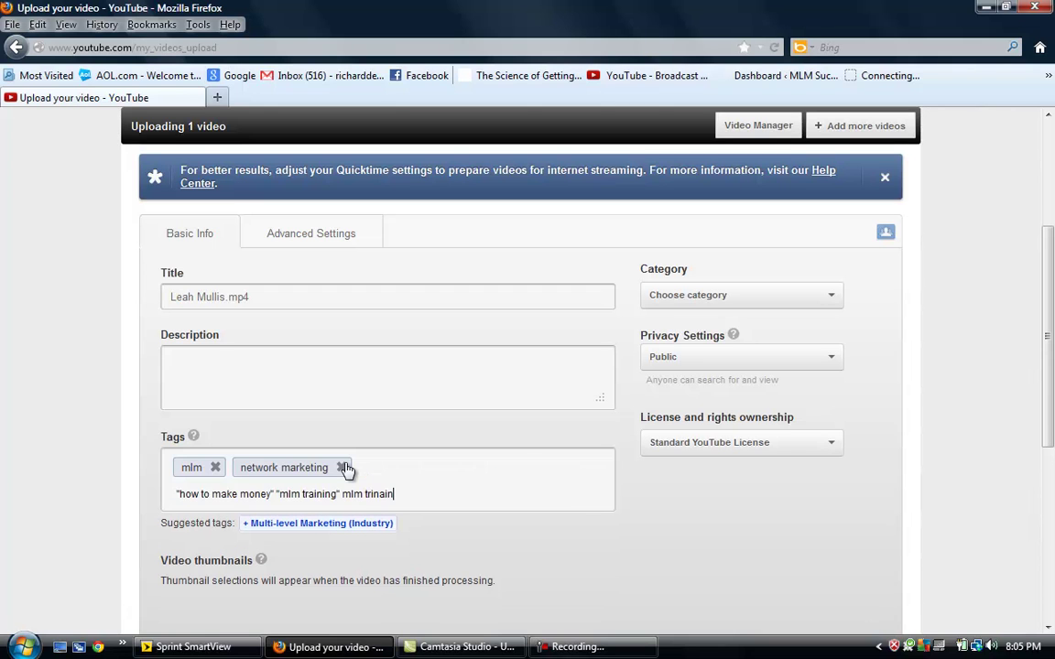
key("BackSpace")
key("BackSpace")
key("BackSpace")
key("BackSpace")
type("ai")
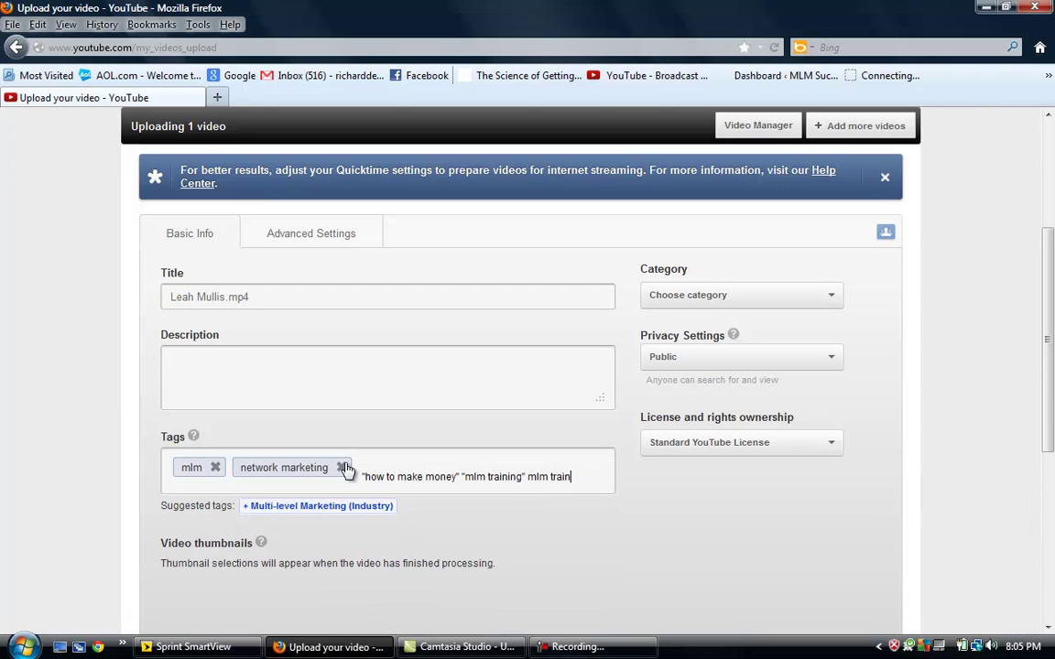
type("ning")
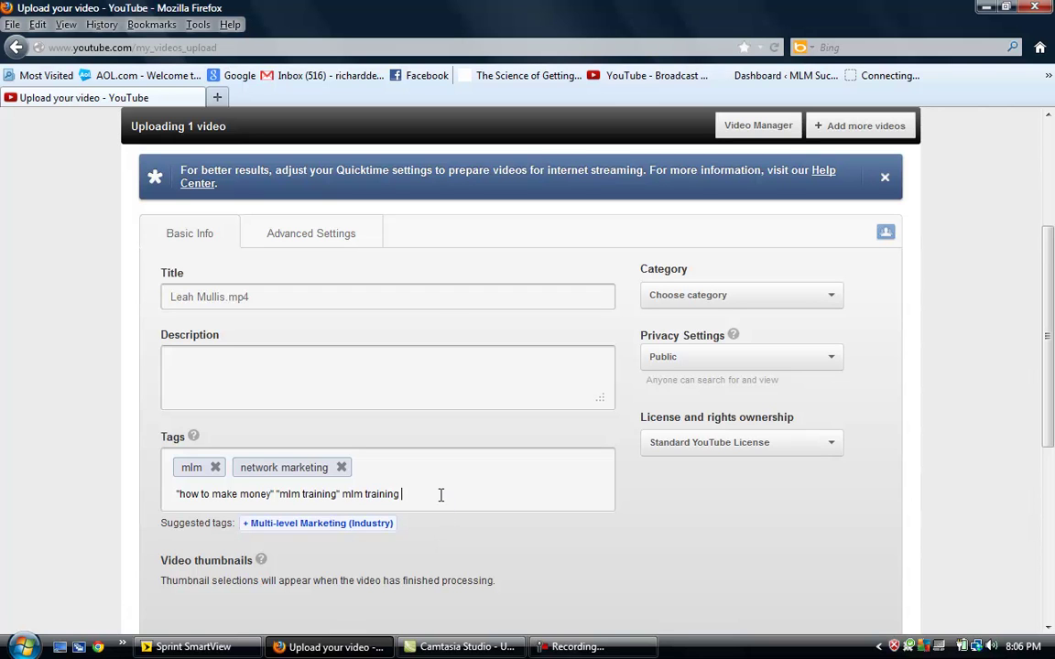
Change the video's privacy from Public to Private, briefly trying Unlisted first
left_click(827, 303)
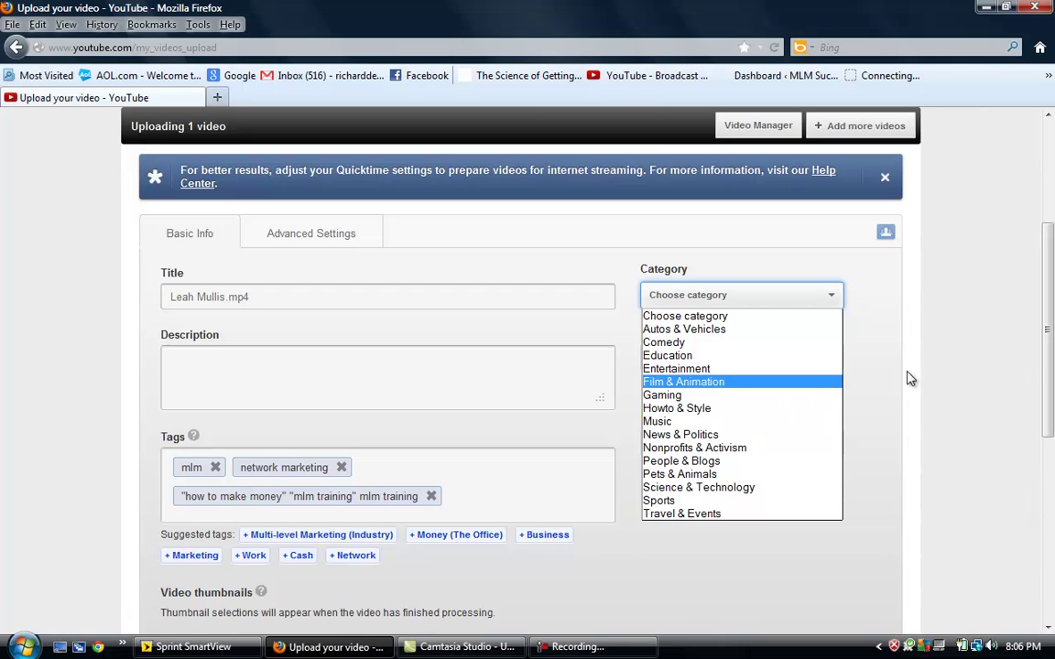
left_click(838, 302)
left_click(836, 360)
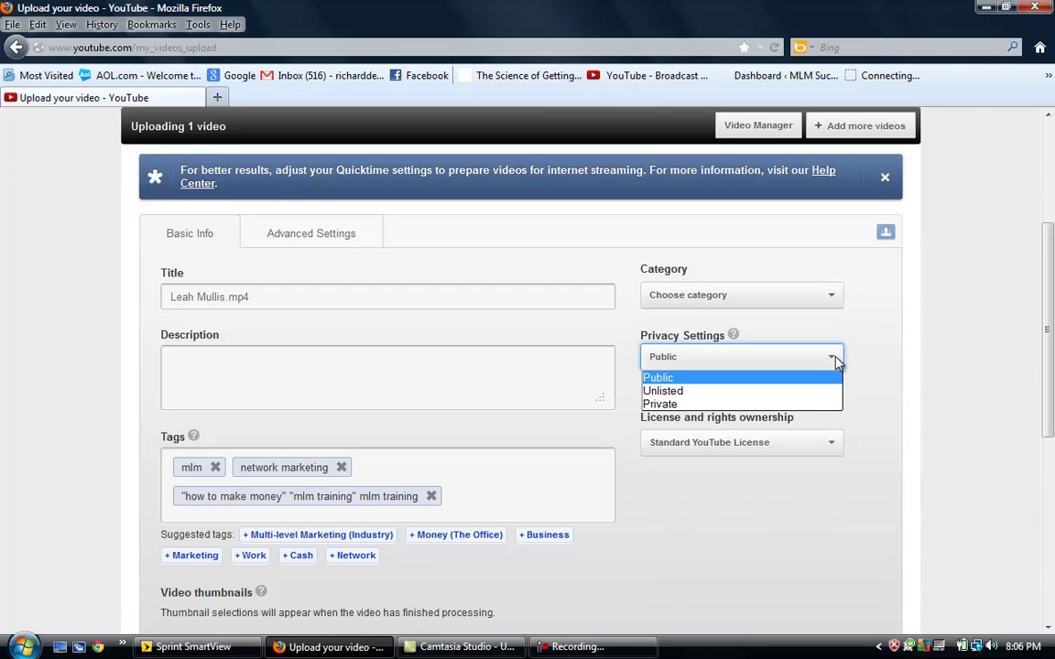
left_click(718, 363)
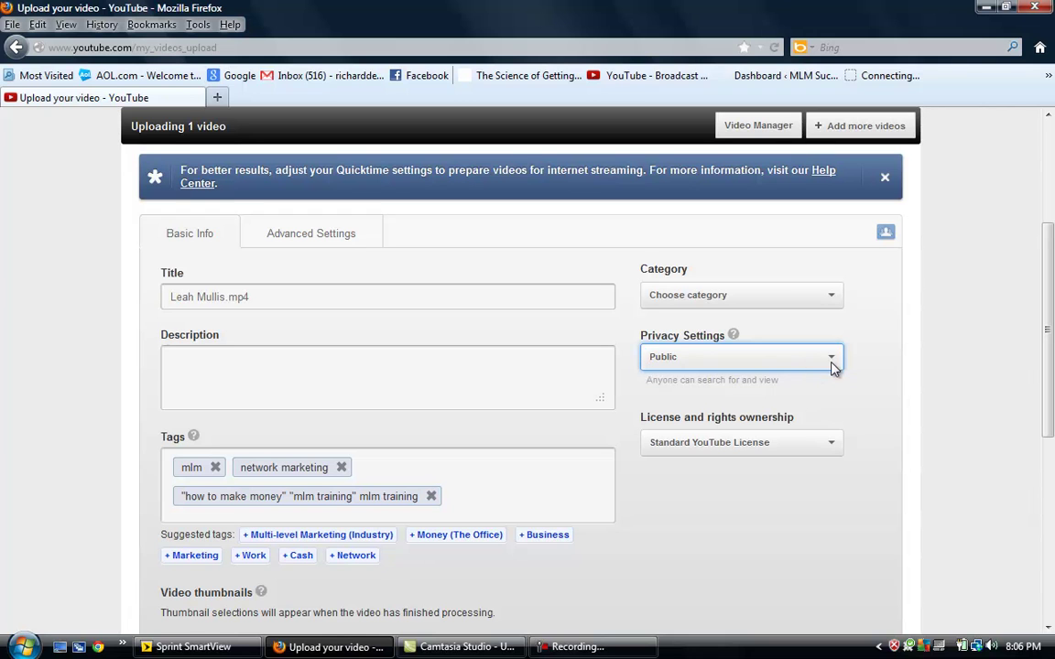
left_click(766, 359)
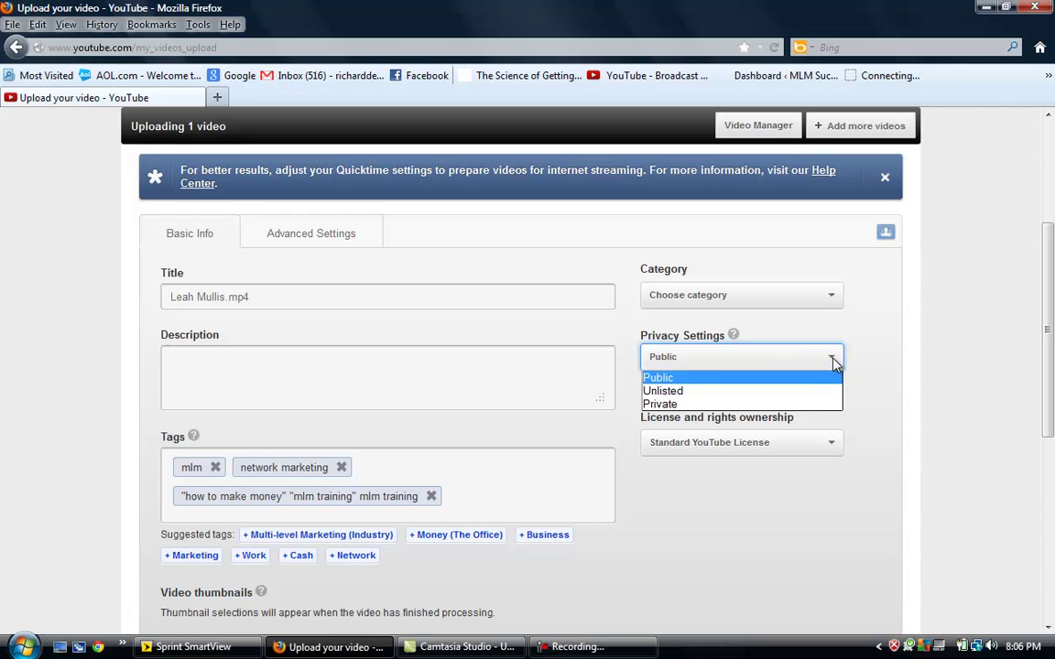
left_click(663, 391)
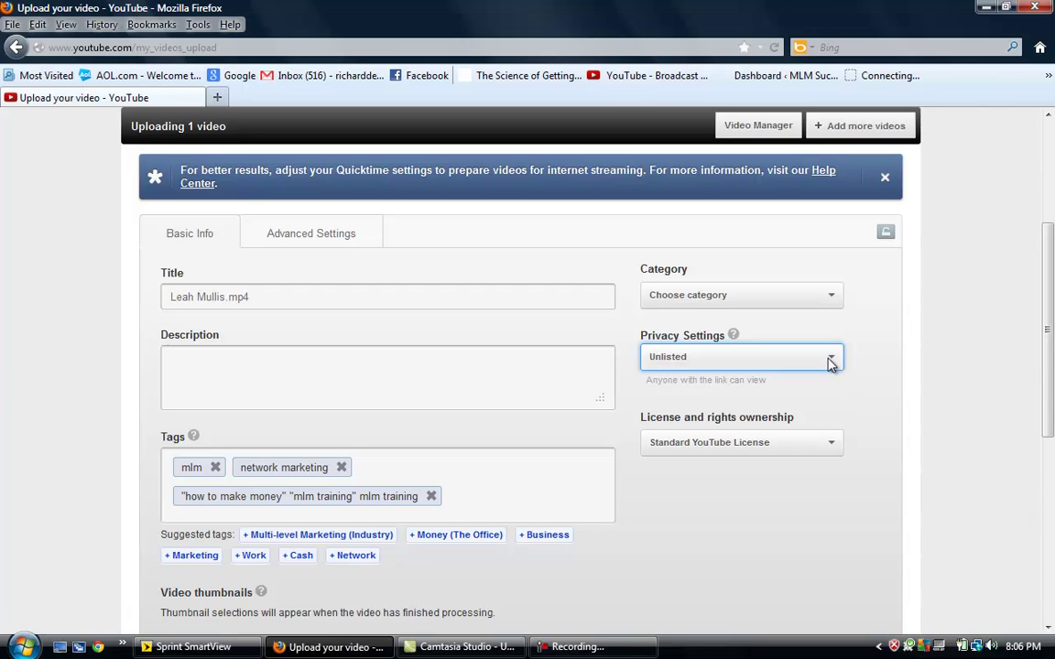
left_click(766, 359)
left_click(653, 404)
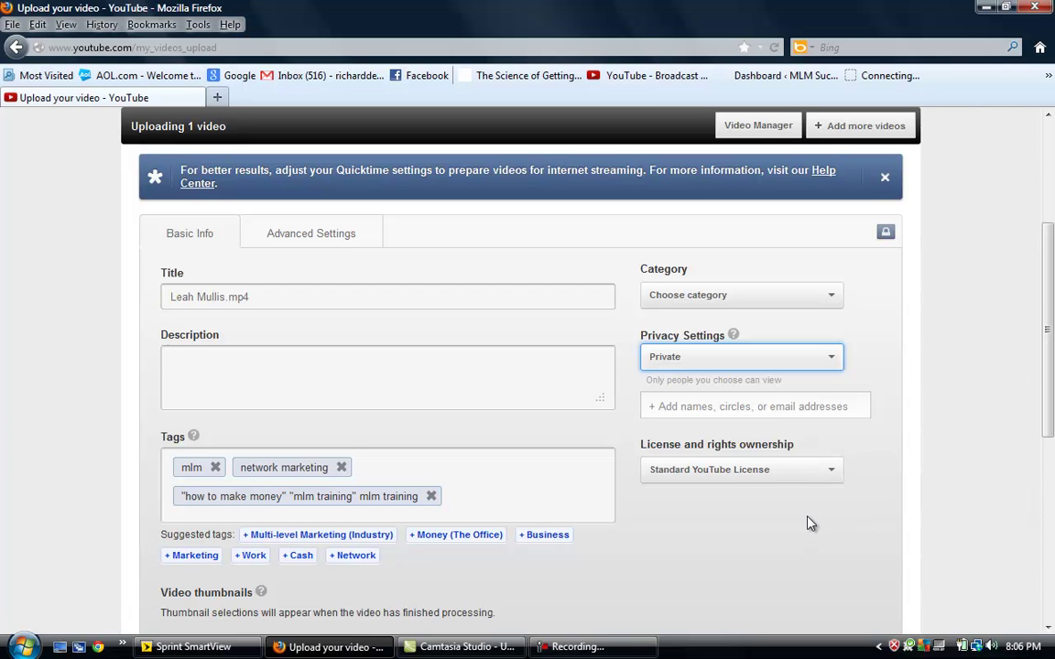
scroll(806, 522, "down", 4)
scroll(53, 449, "up", 2)
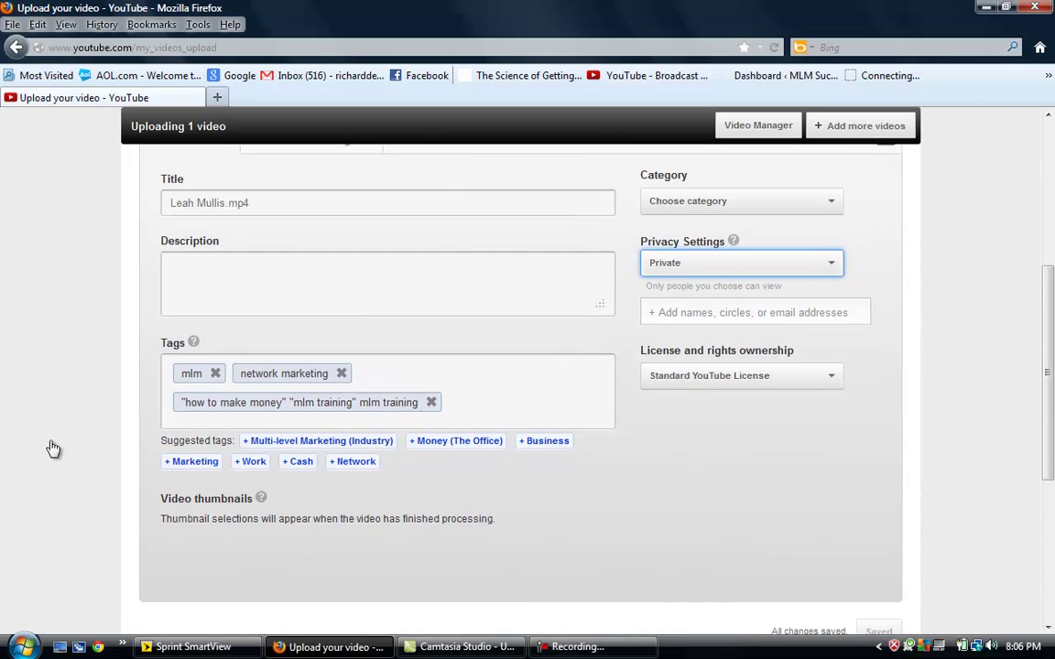
left_click(261, 500)
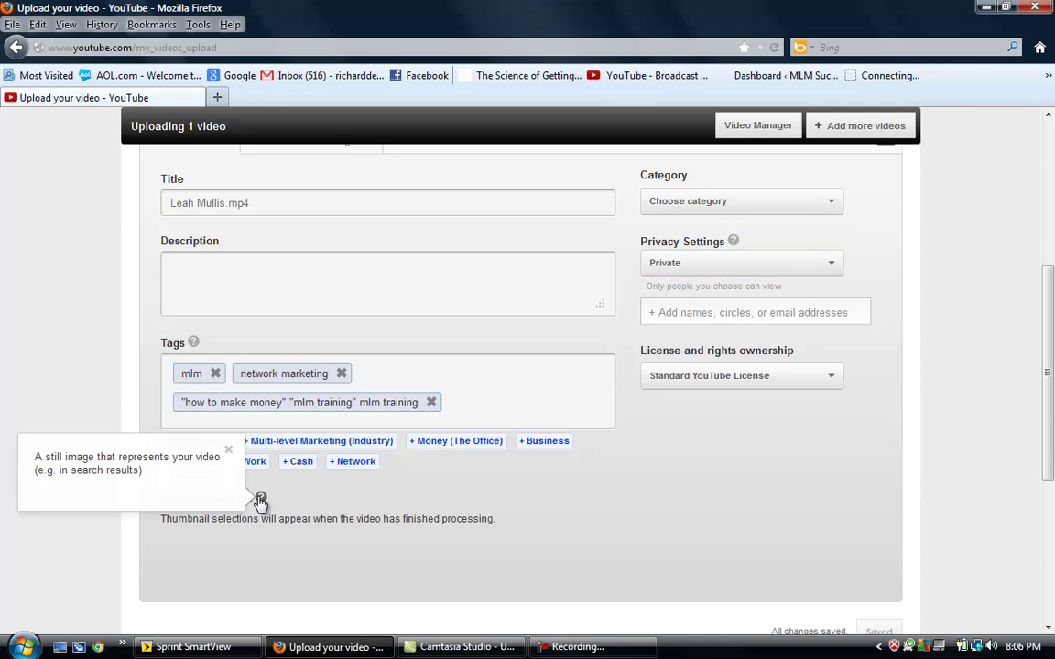
left_click(261, 500)
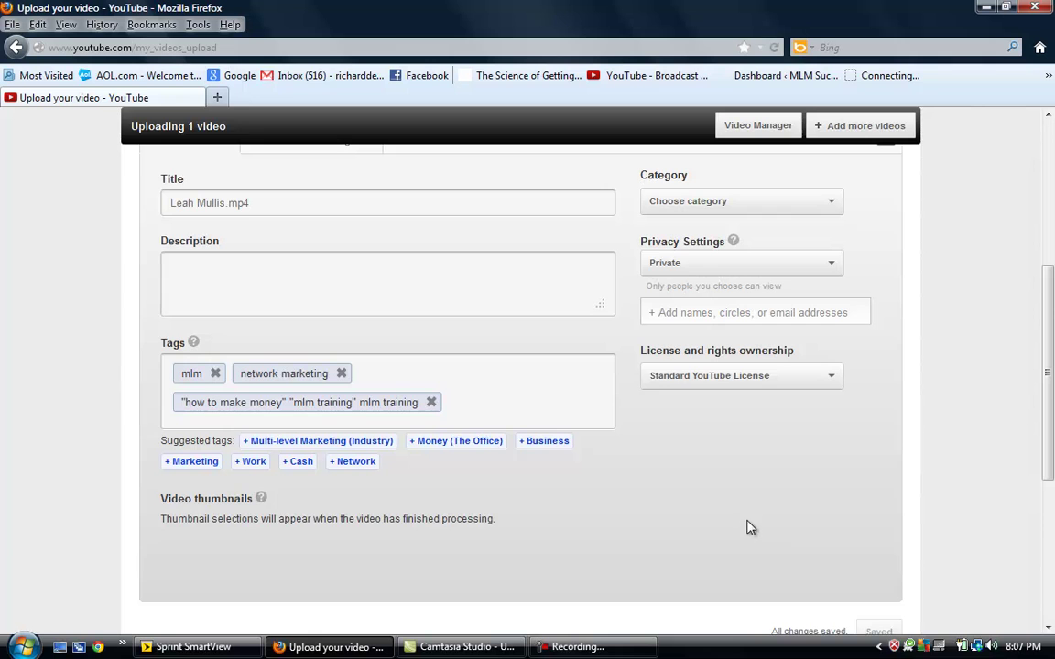
scroll(755, 506, "down", 5)
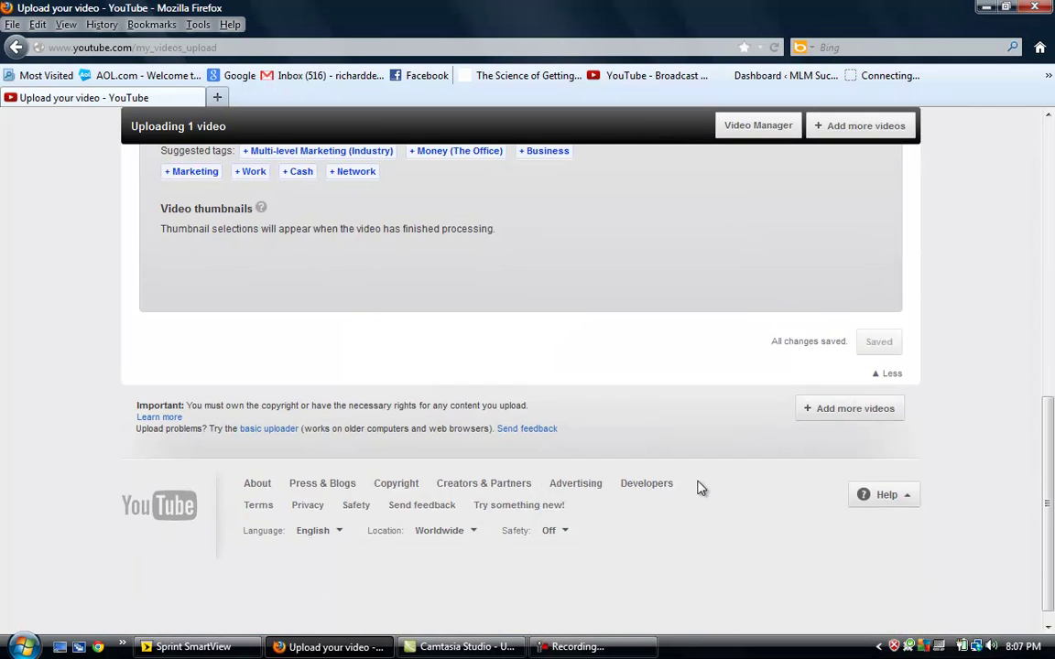
scroll(698, 488, "up", 1)
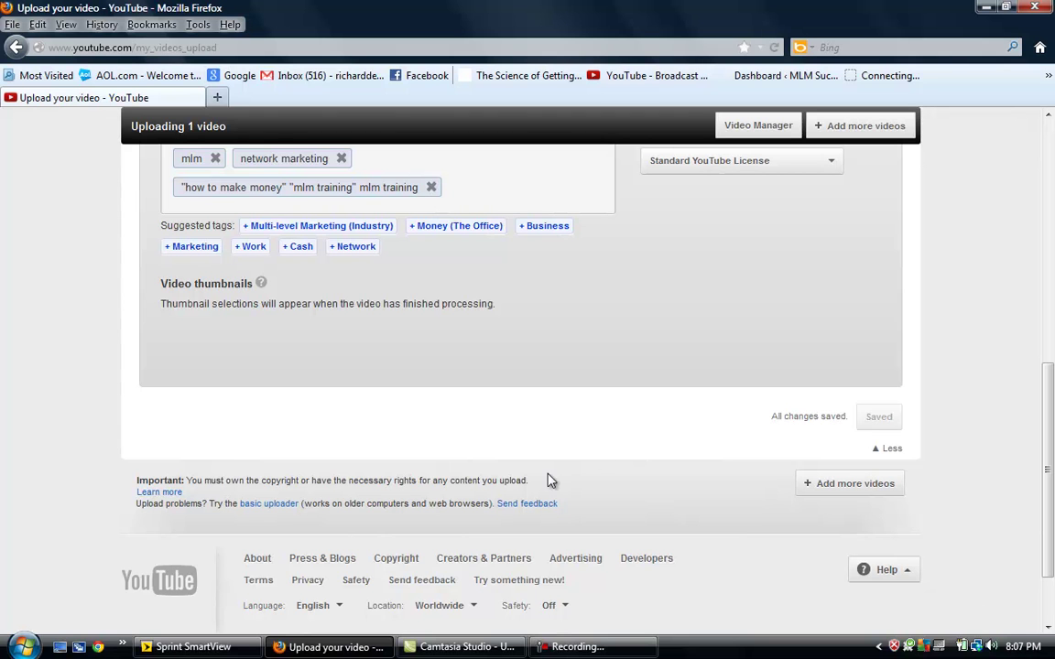
scroll(533, 480, "up", 4)
scroll(533, 481, "up", 2)
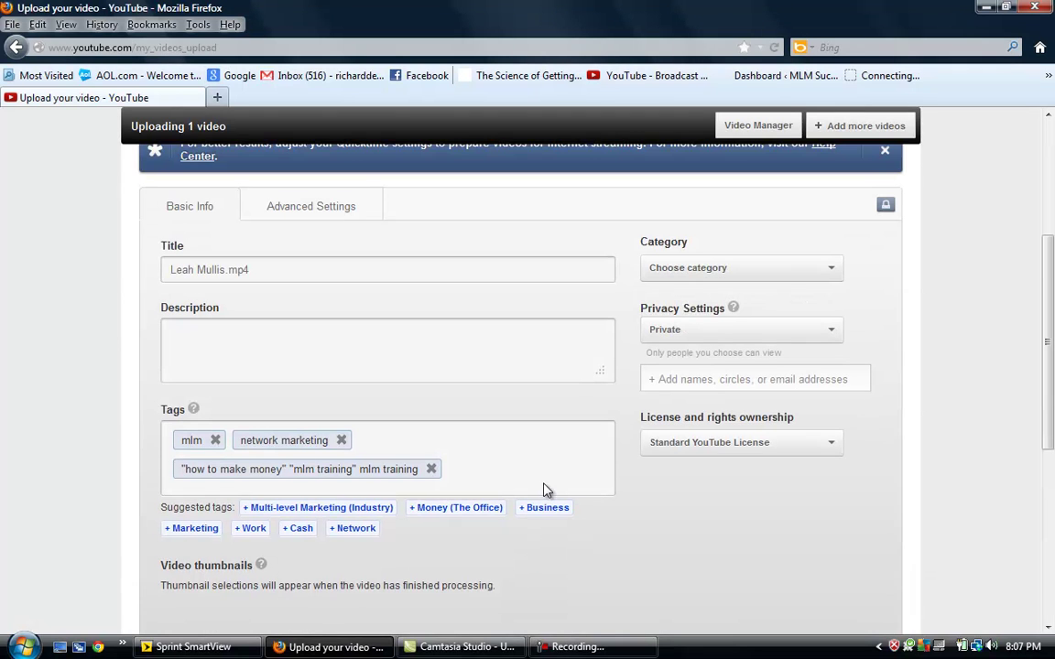
scroll(545, 490, "up", 2)
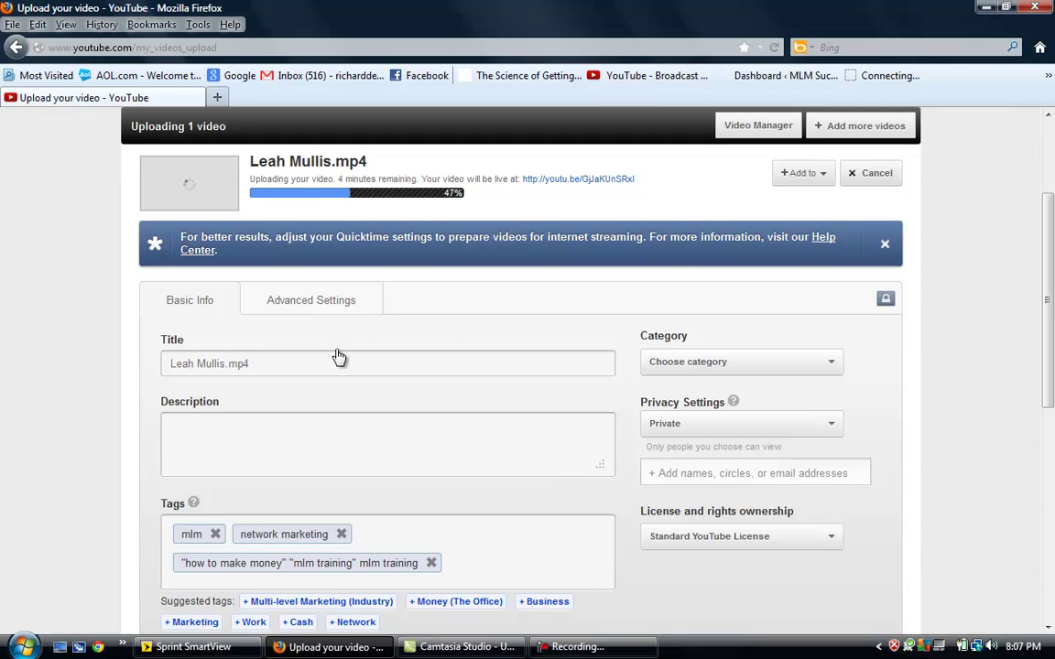